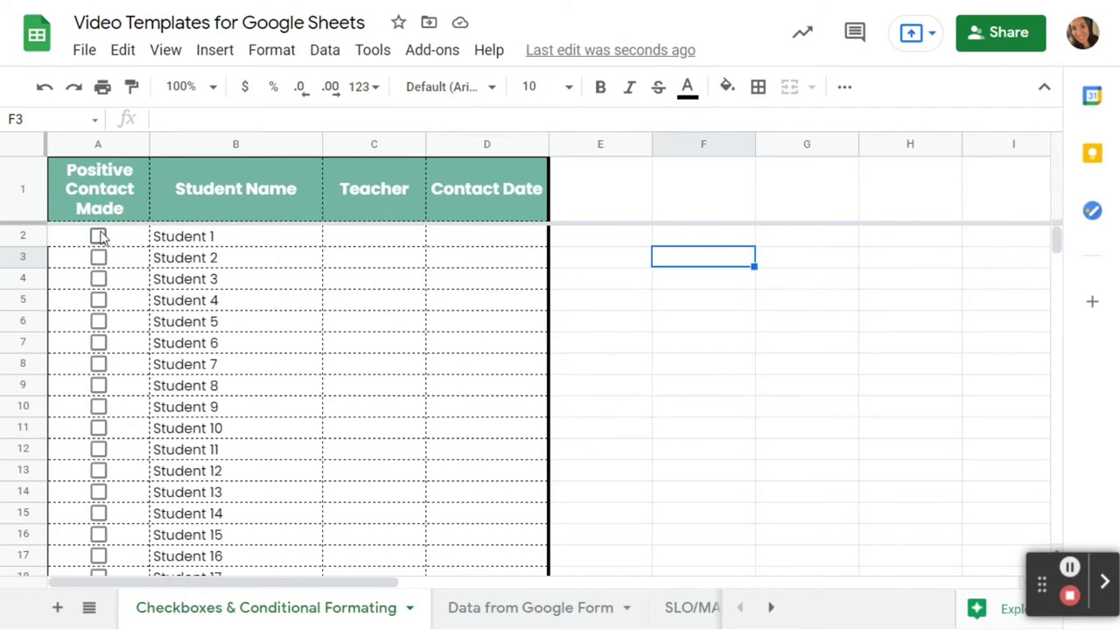
Step: Tick and clear the Positive Contact Made checkbox for Student 1
left_click(99, 237)
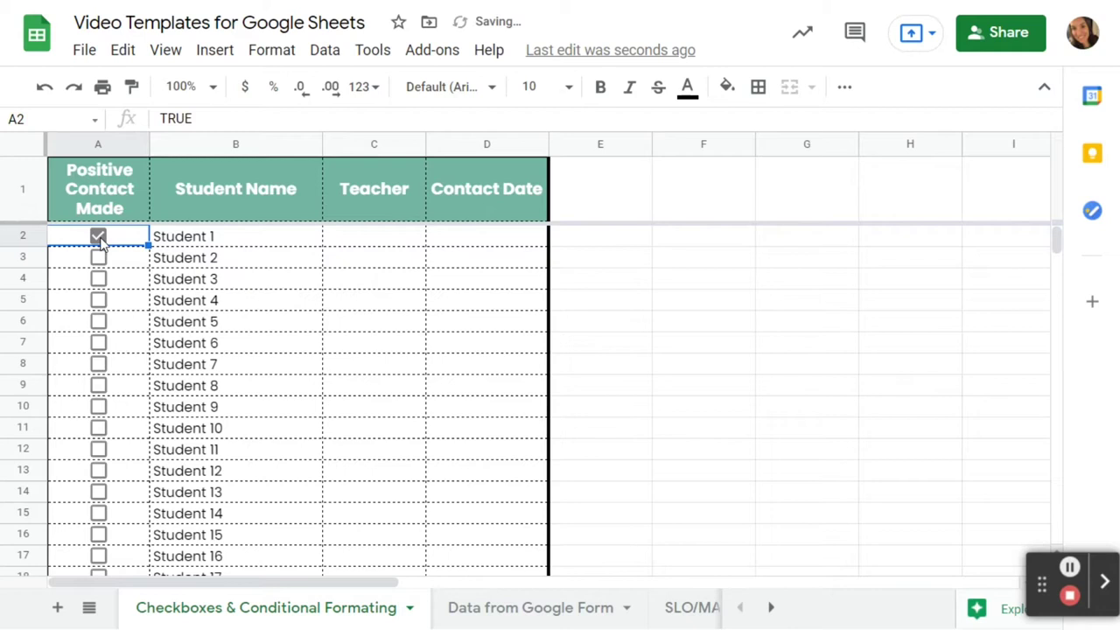
left_click(99, 237)
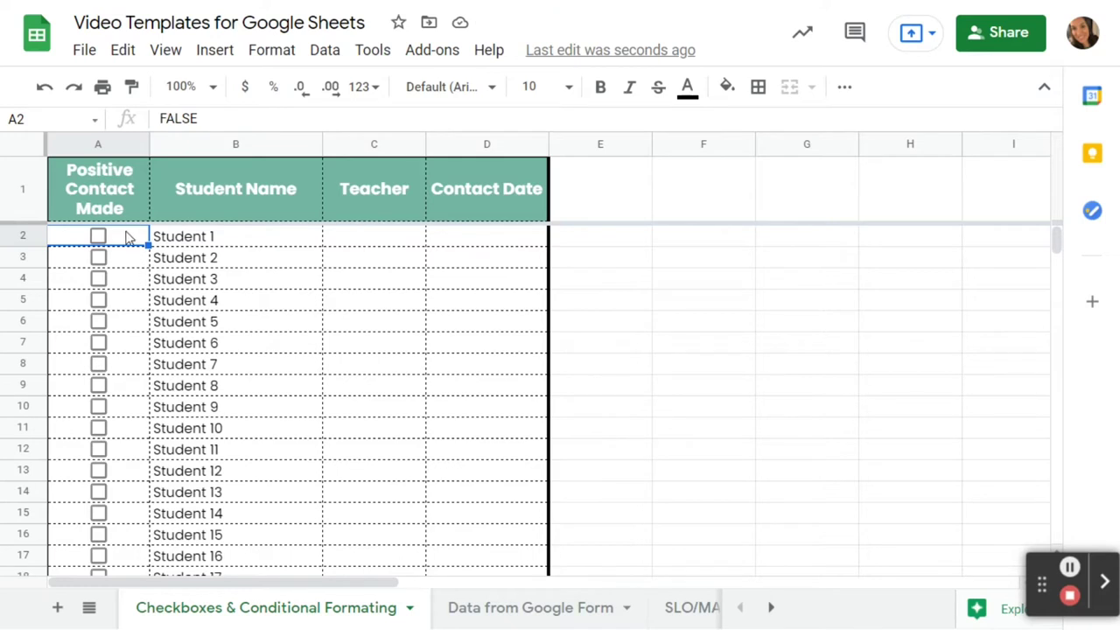
Step: Start a conditional formatting rule for the student rows in range A2:D21
left_click_drag(296, 274, 490, 499)
scroll(477, 452, "up", 3)
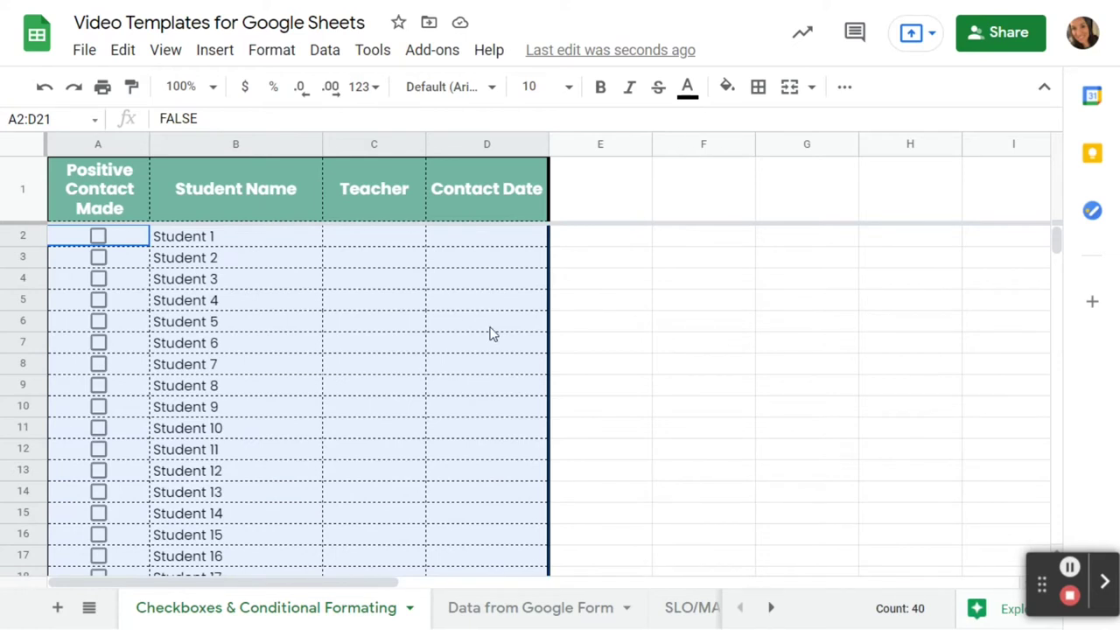
left_click(273, 52)
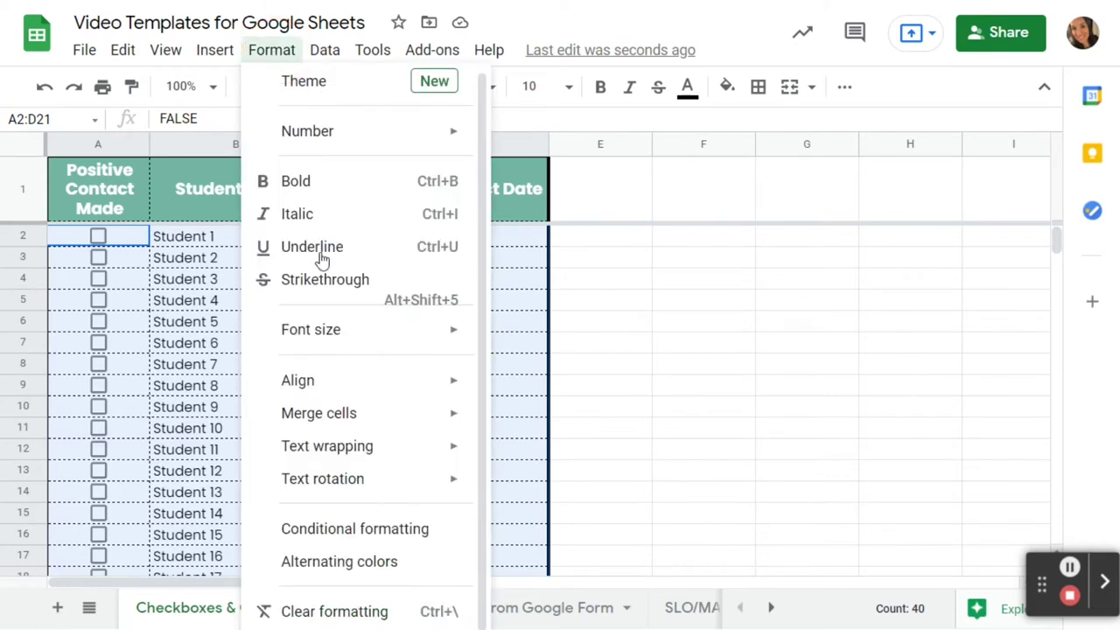
left_click(380, 533)
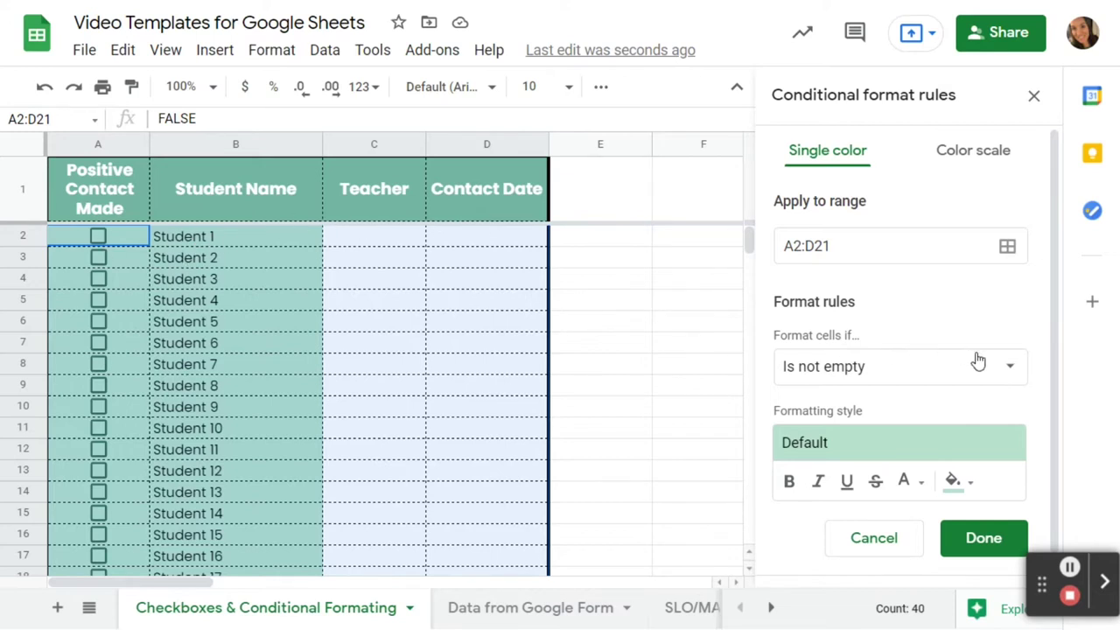
Step: Set the rule's condition to the custom formula =$A2=TRUE
scroll(985, 320, "down", 1)
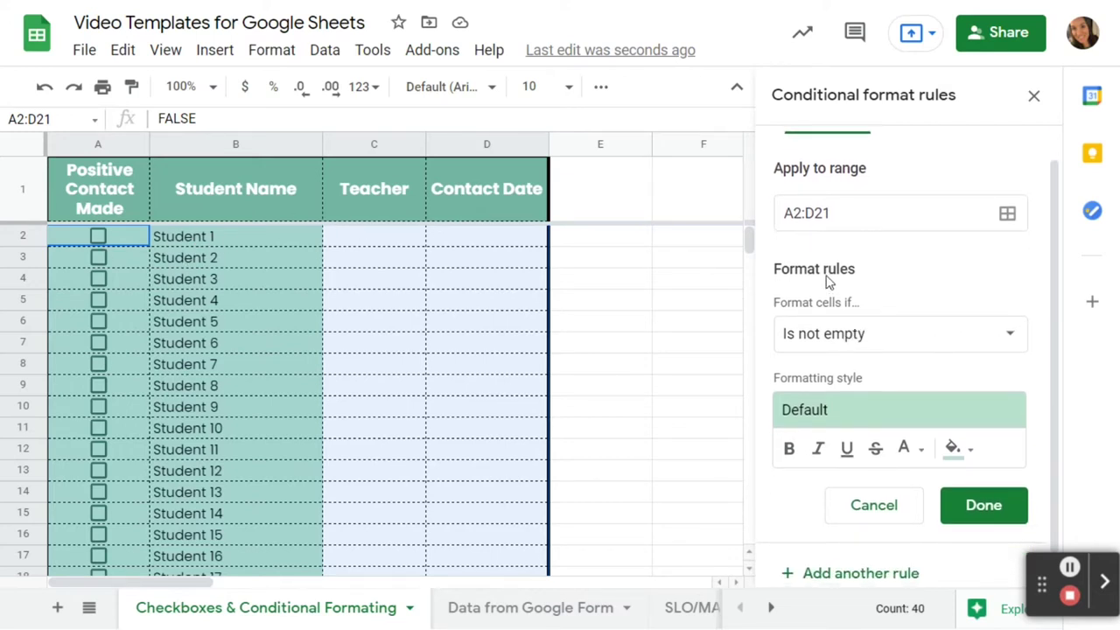
left_click(1008, 337)
scroll(929, 341, "down", 5)
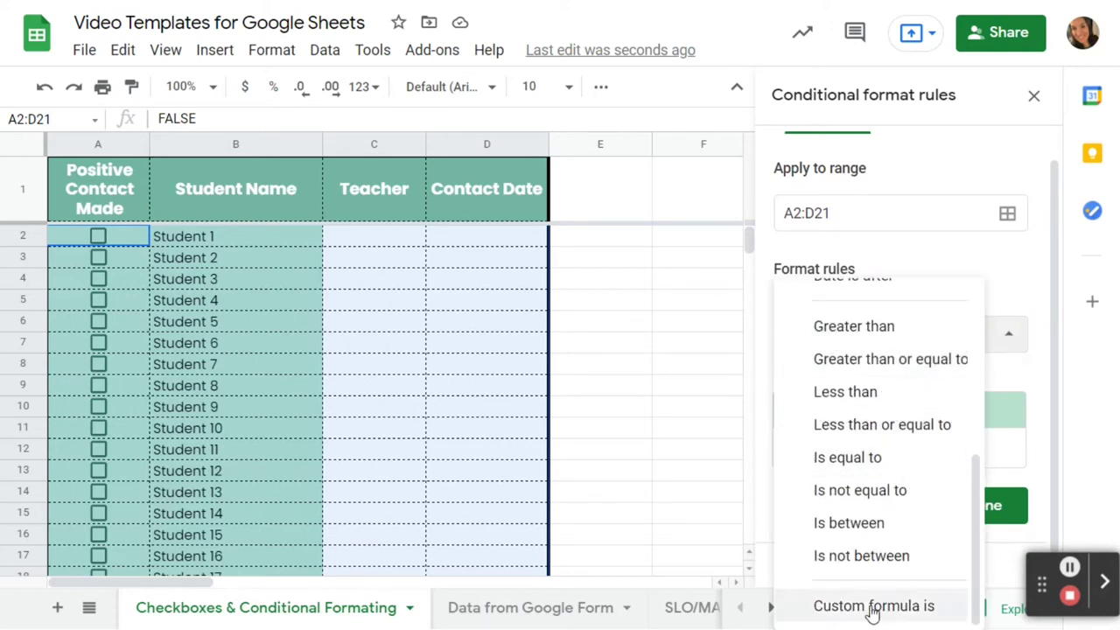
left_click(869, 605)
left_click(862, 385)
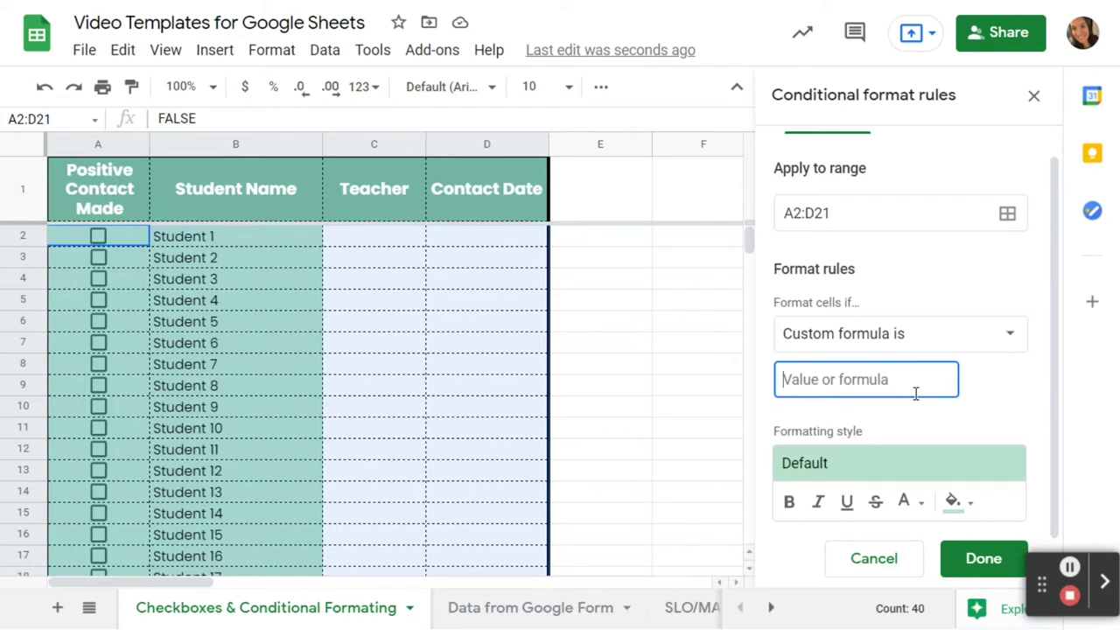
type("=")
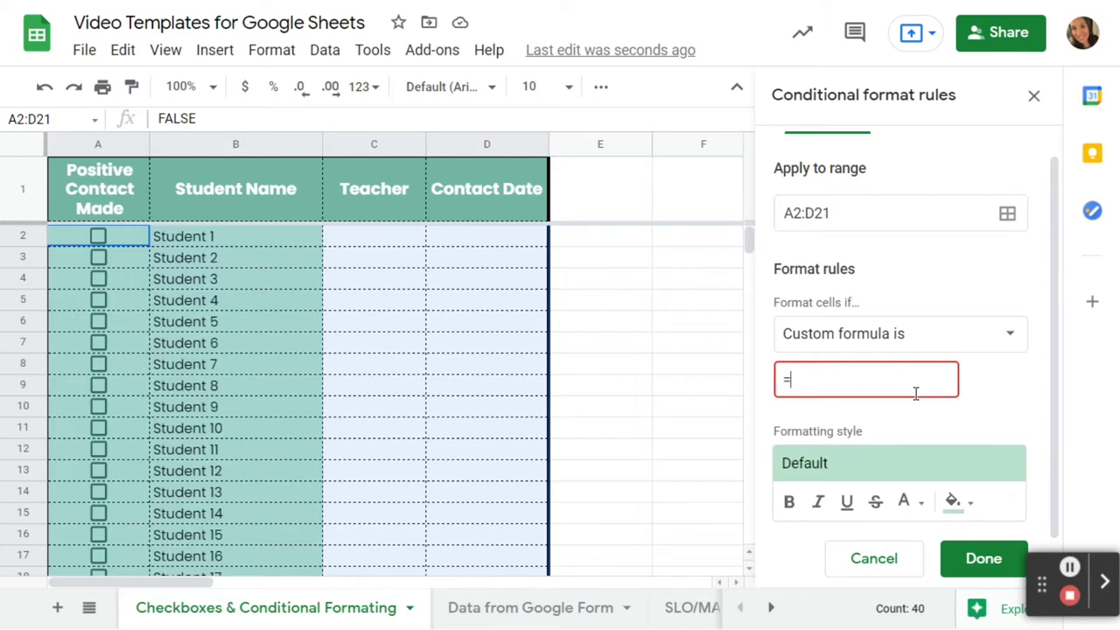
type("$A2")
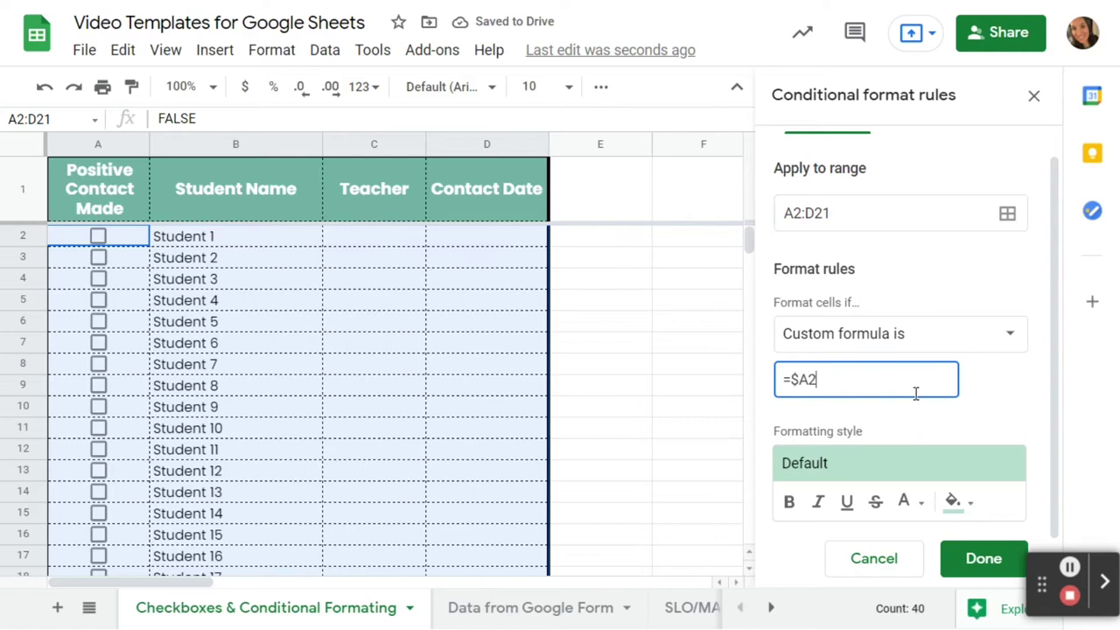
type("=TRUE")
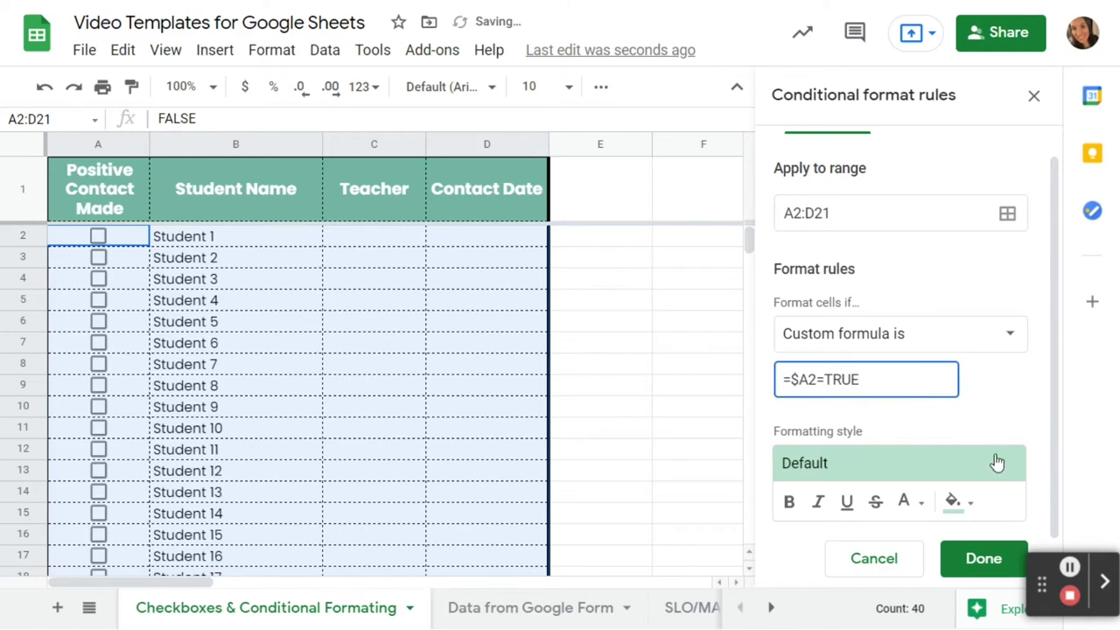
Step: Give the rule a light yellow fill colour and save it
left_click(971, 507)
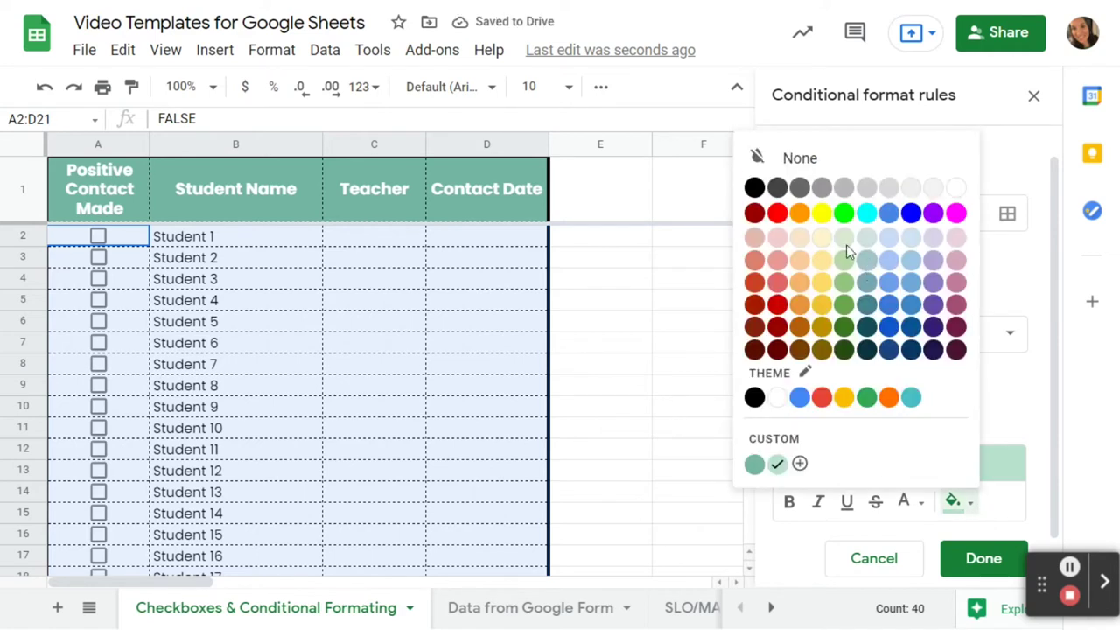
left_click(824, 237)
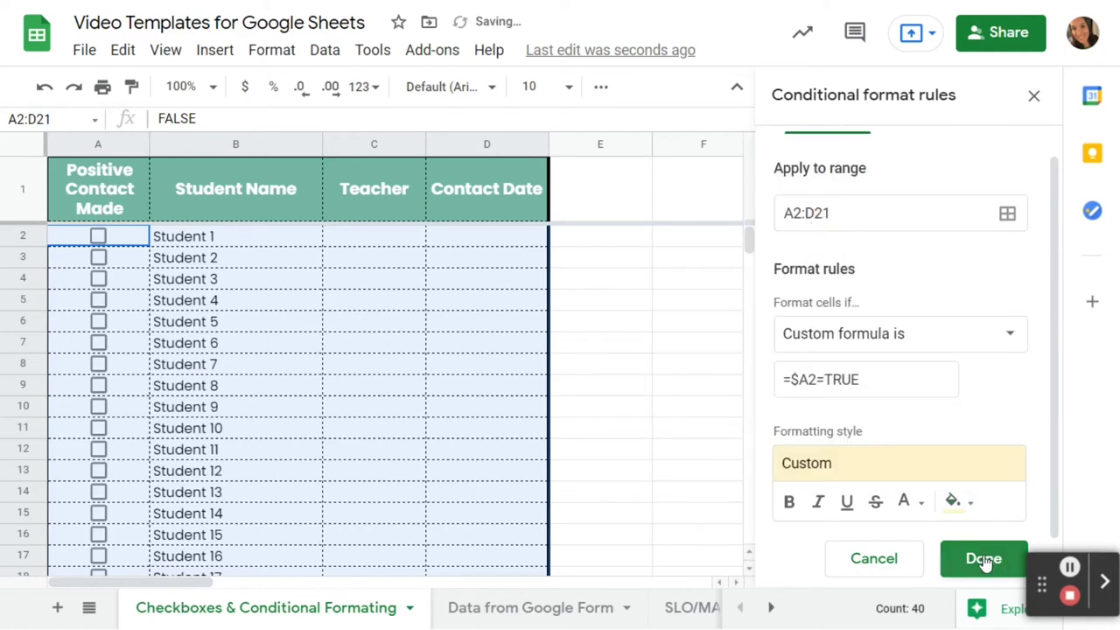
left_click(986, 561)
left_click(715, 324)
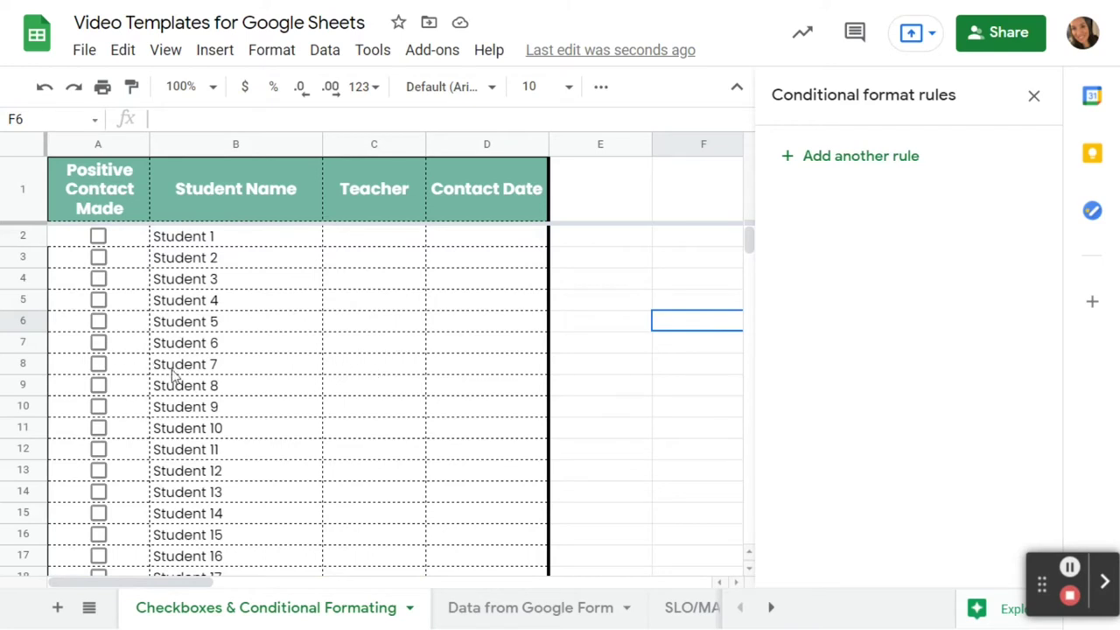
Step: Enter the teacher's name and contact date 7/21 for Student 7, and tick that row's Positive Contact Made checkbox
left_click(346, 372)
type("Hagen")
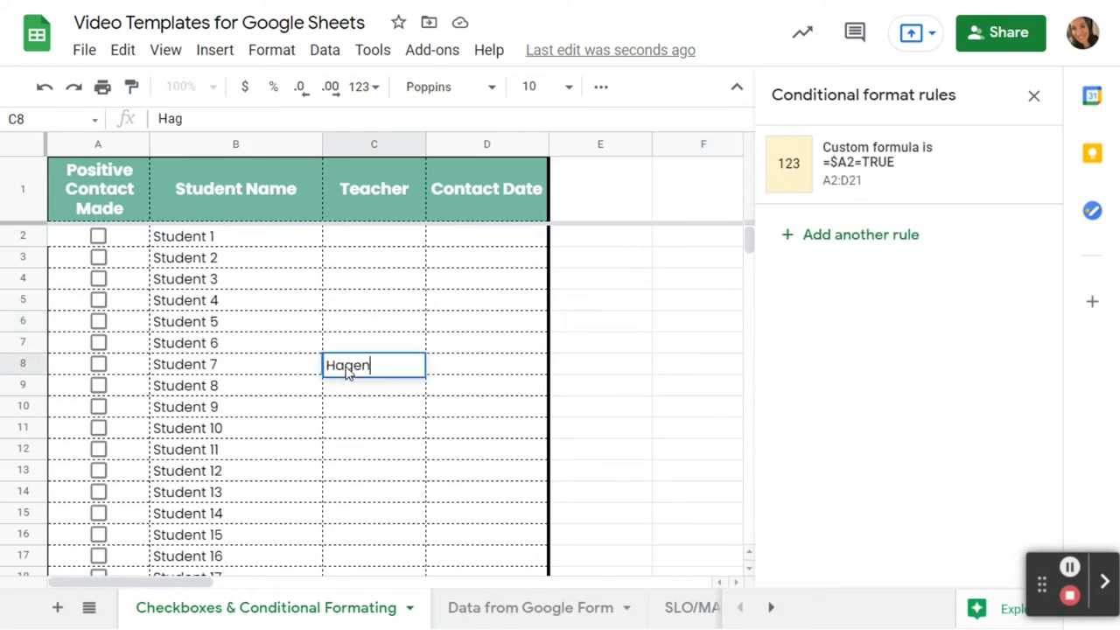
key("Tab")
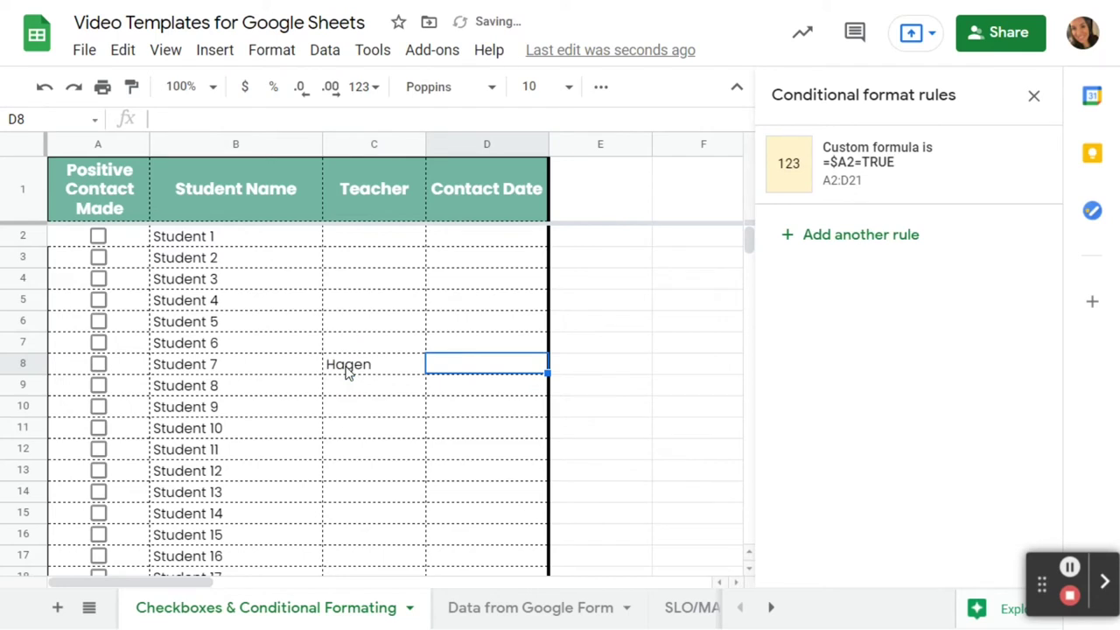
type("7/21")
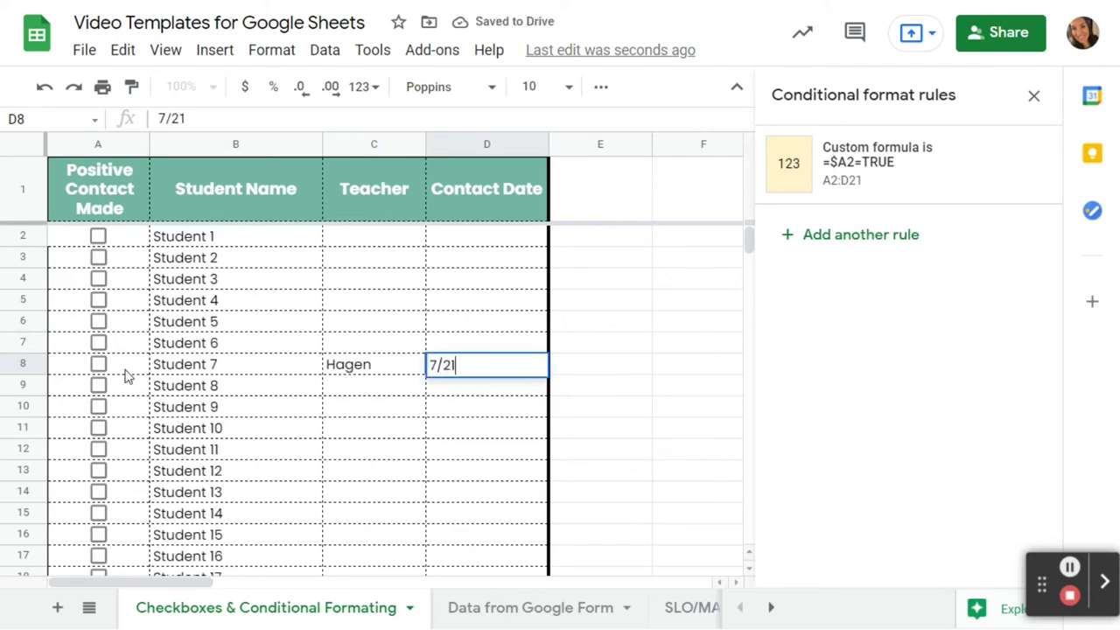
left_click(98, 364)
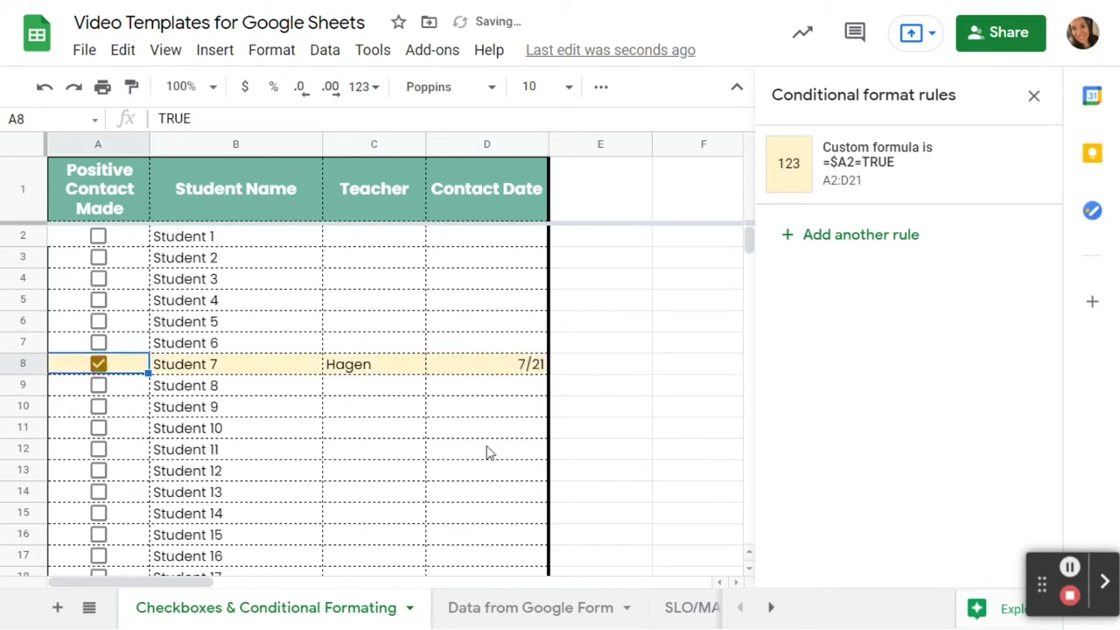
left_click(653, 405)
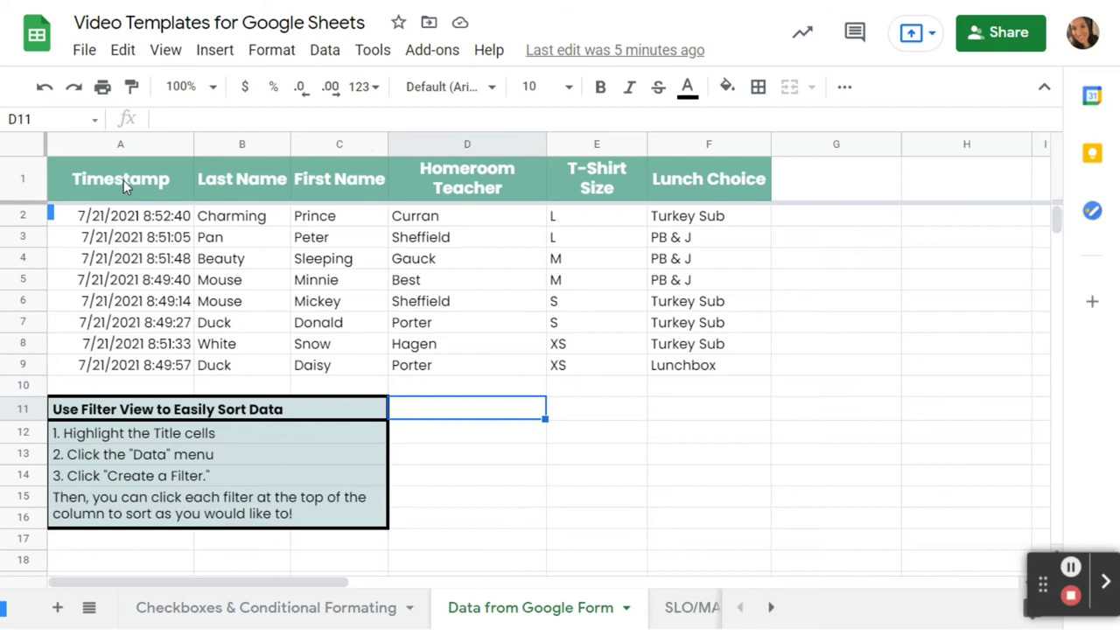
Step: Create a filter on the title cells A1:F1 of the Google Form data
left_click_drag(127, 180, 741, 179)
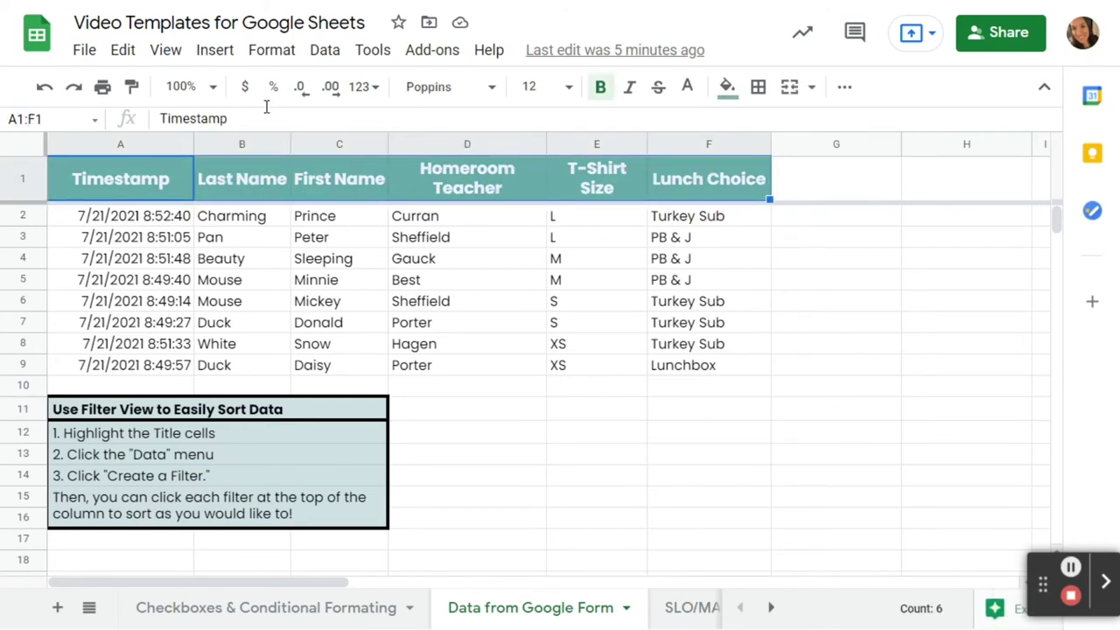
left_click(320, 56)
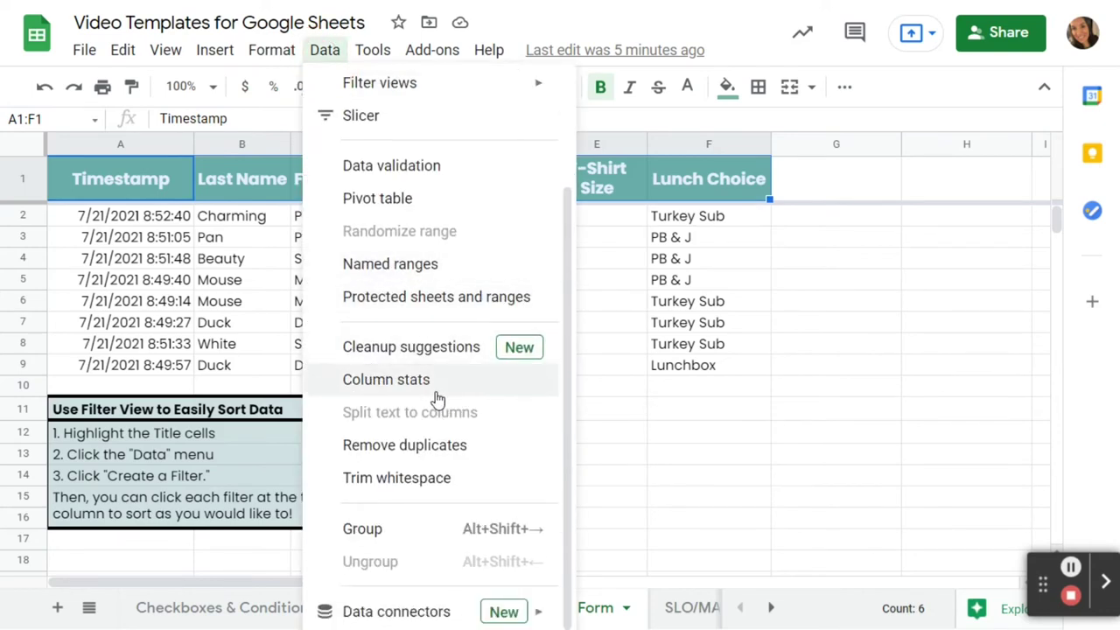
scroll(440, 394, "up", 3)
left_click(386, 207)
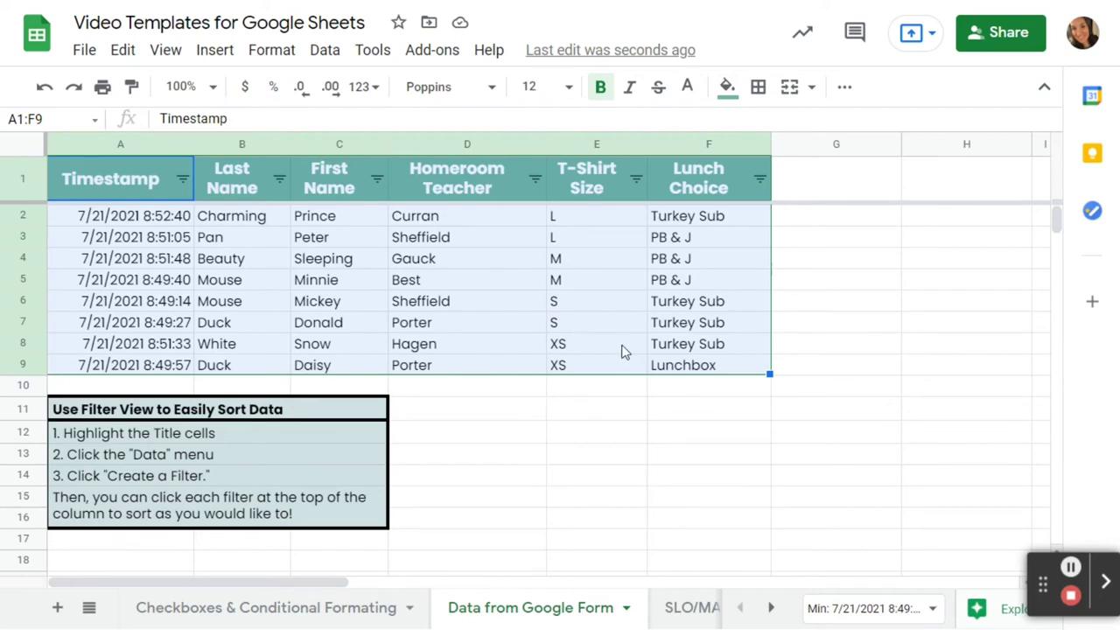
Step: Filter the T-Shirt Size column to only XS and select the remaining XS cells
left_click(635, 180)
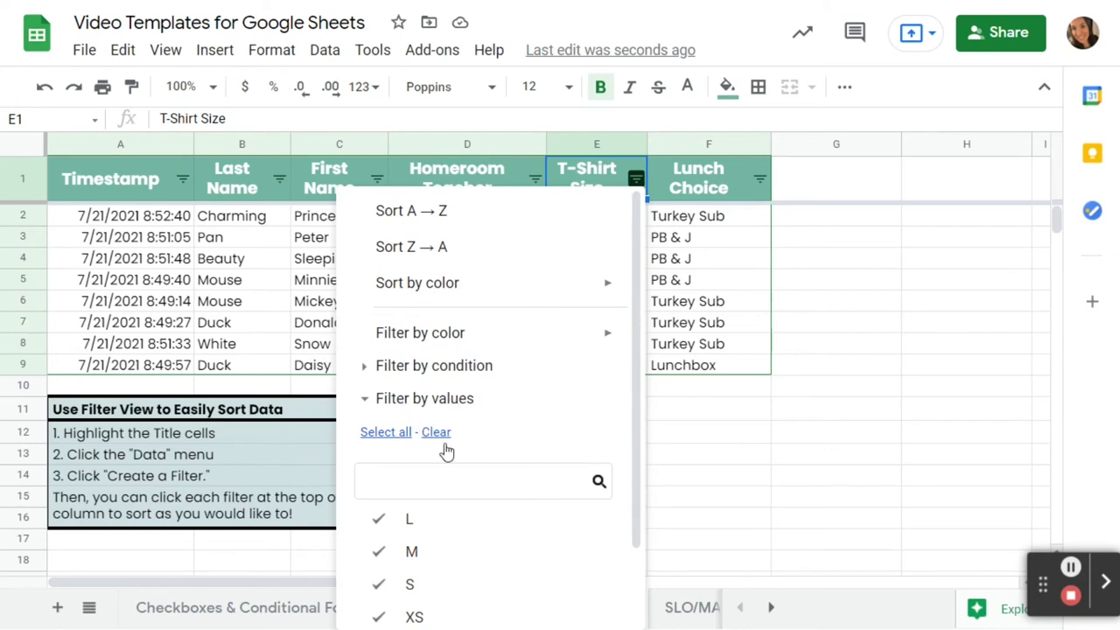
left_click(430, 441)
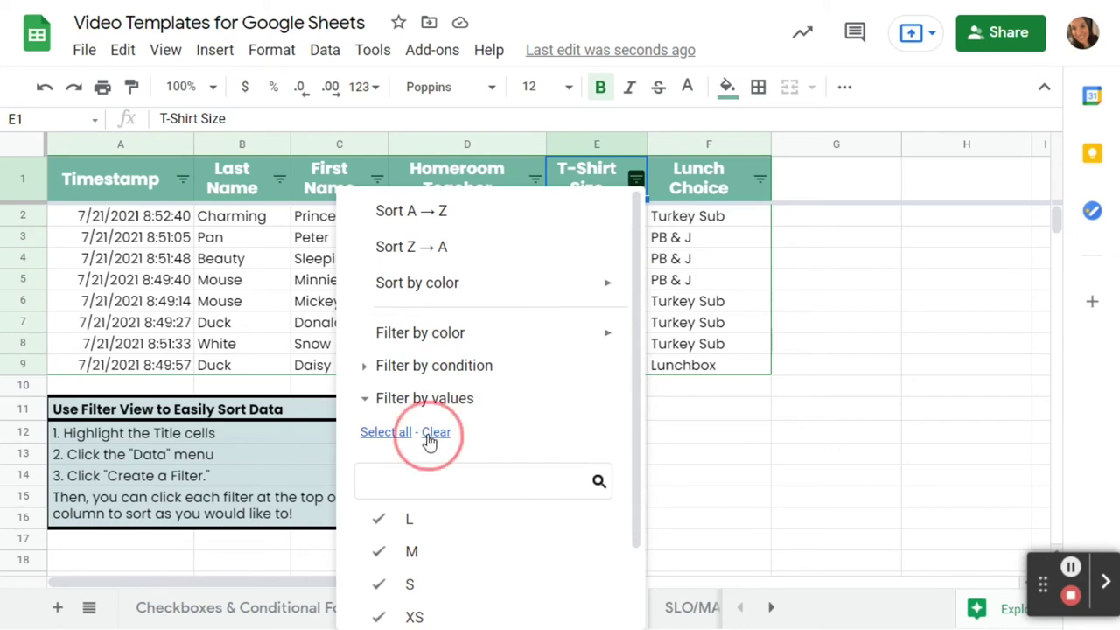
scroll(481, 445, "down", 2)
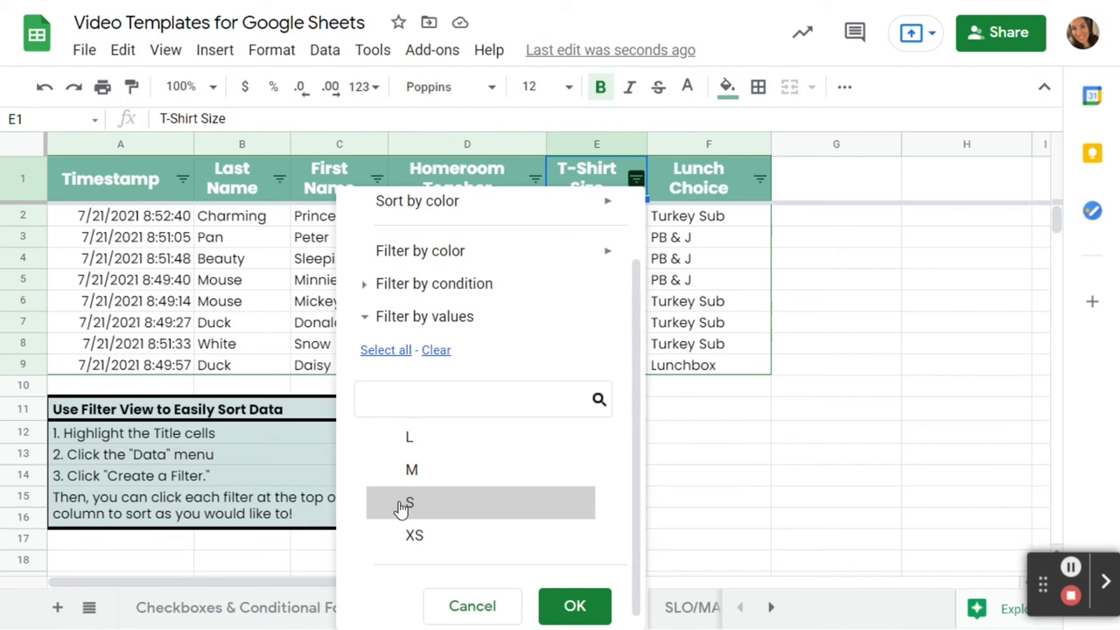
left_click(382, 541)
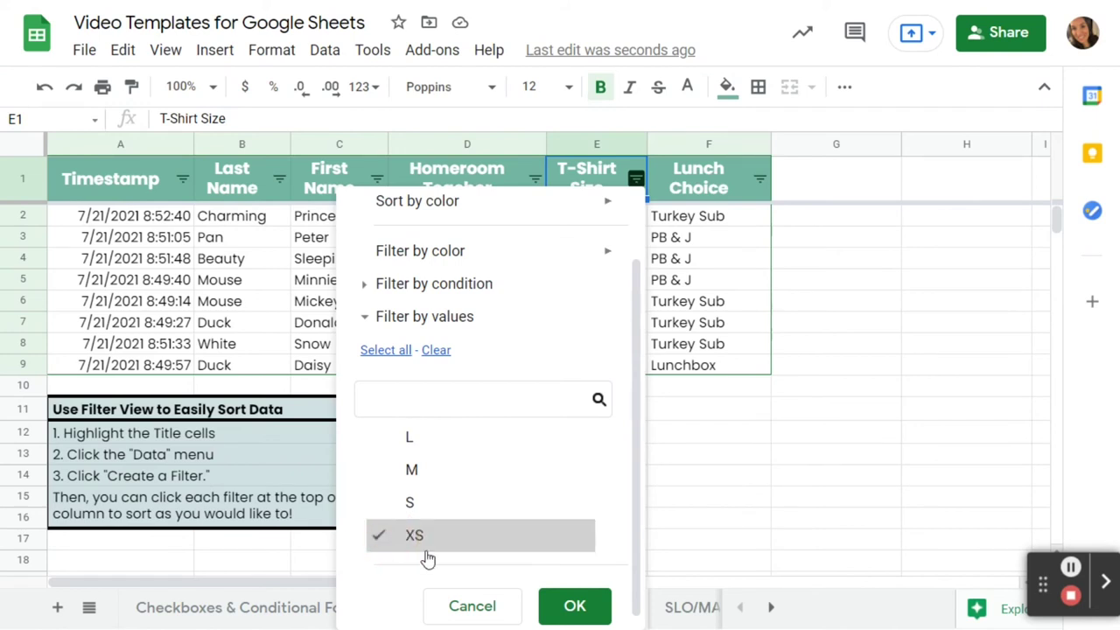
left_click(576, 608)
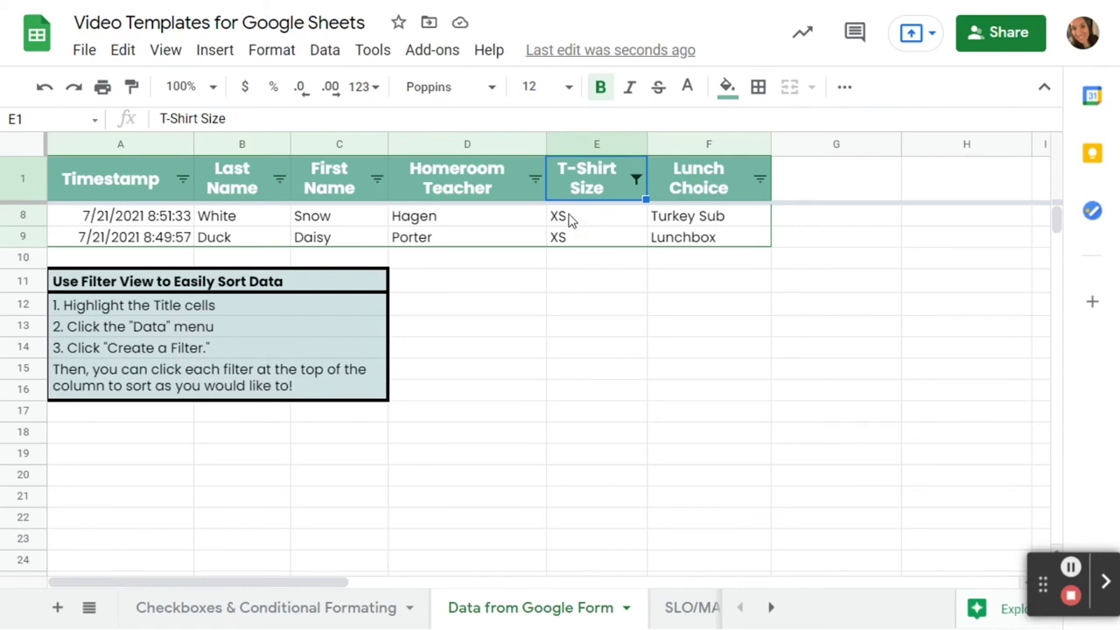
left_click_drag(567, 218, 583, 243)
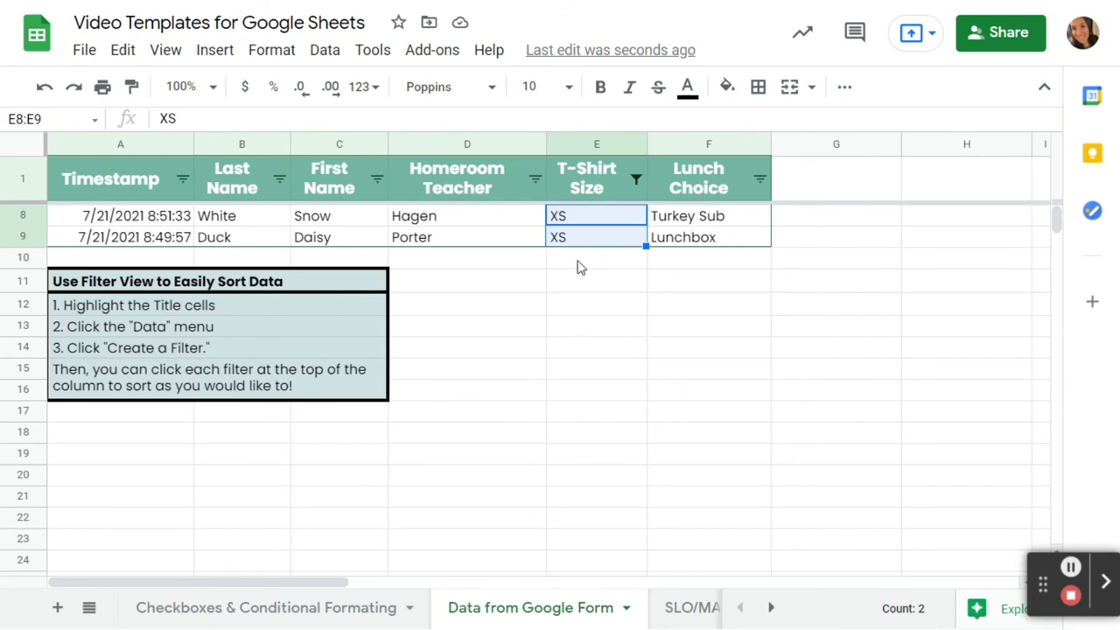
left_click(638, 182)
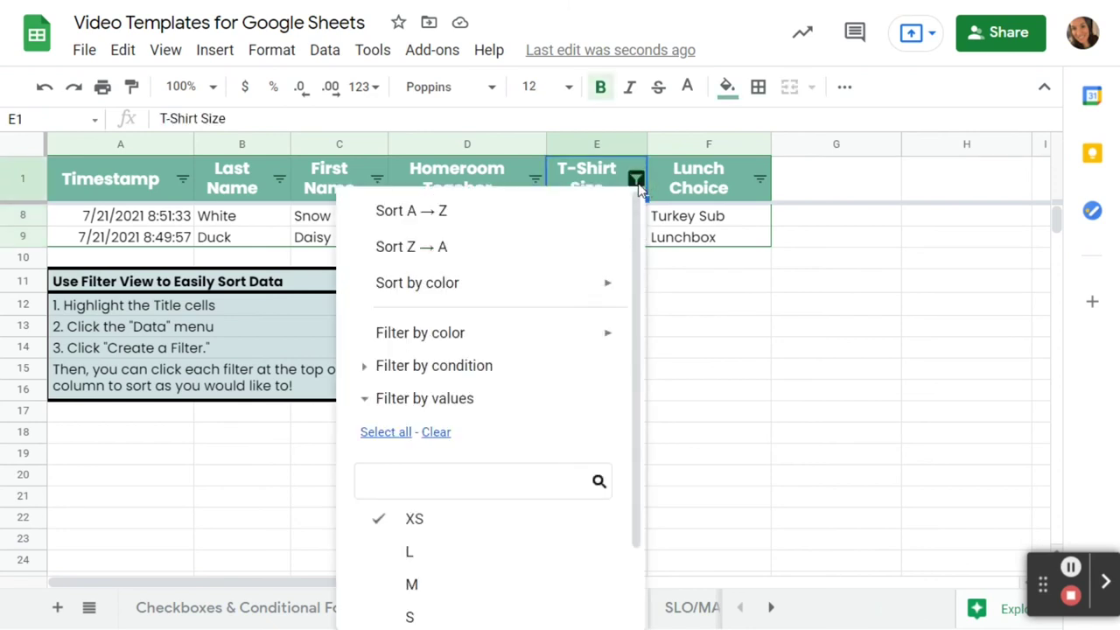
left_click(385, 435)
left_click(720, 372)
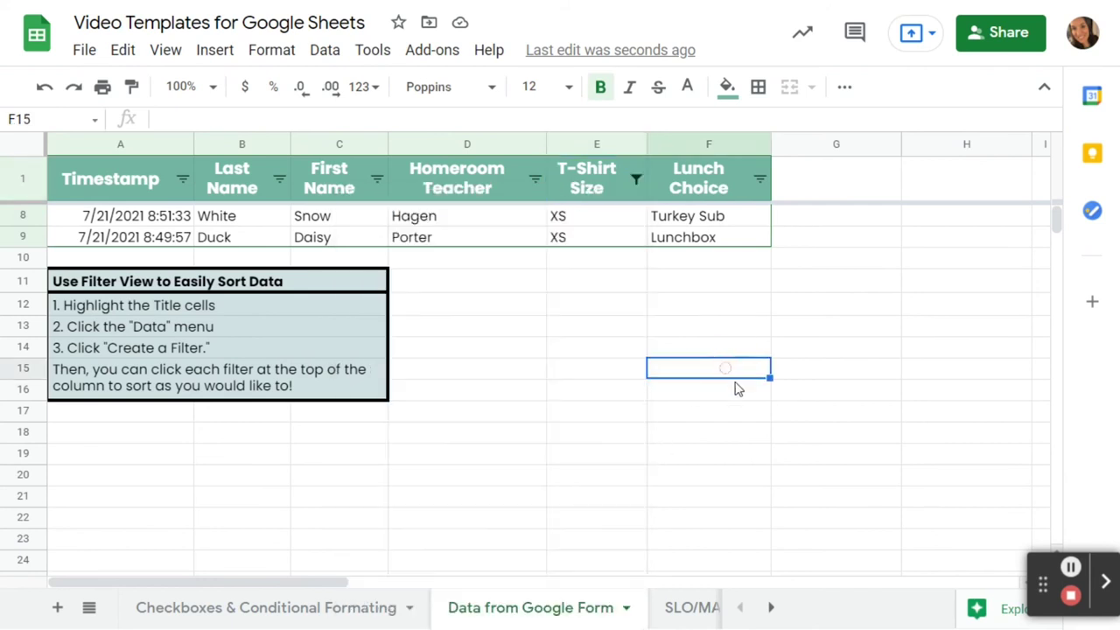
Step: Reset the T-Shirt Size filter so that all sizes are included
left_click(634, 180)
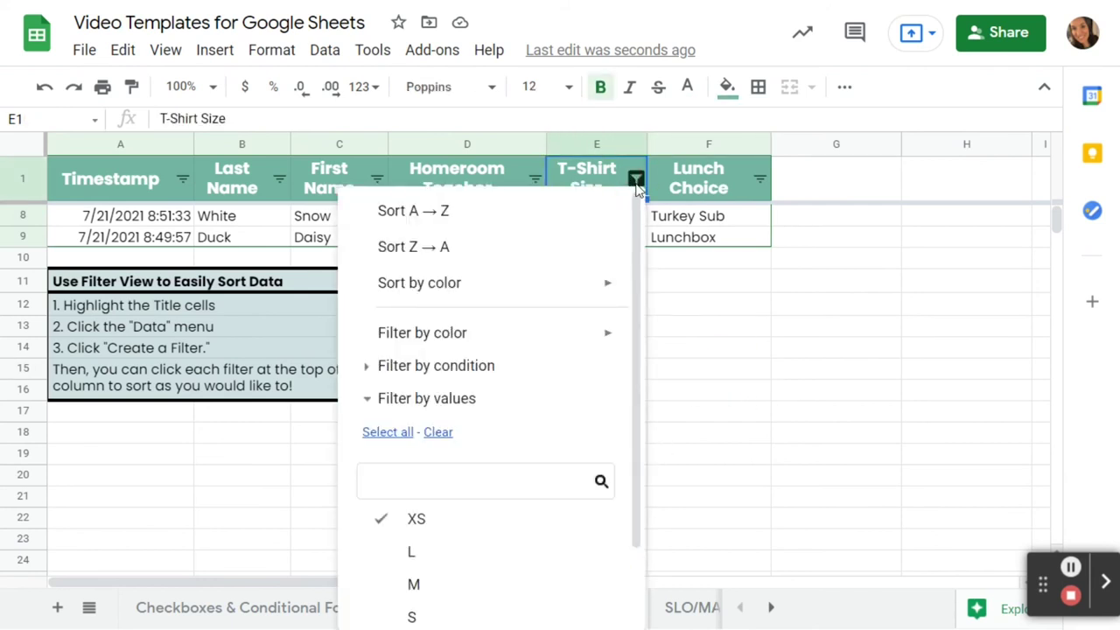
left_click(381, 437)
scroll(490, 525, "down", 2)
left_click(590, 598)
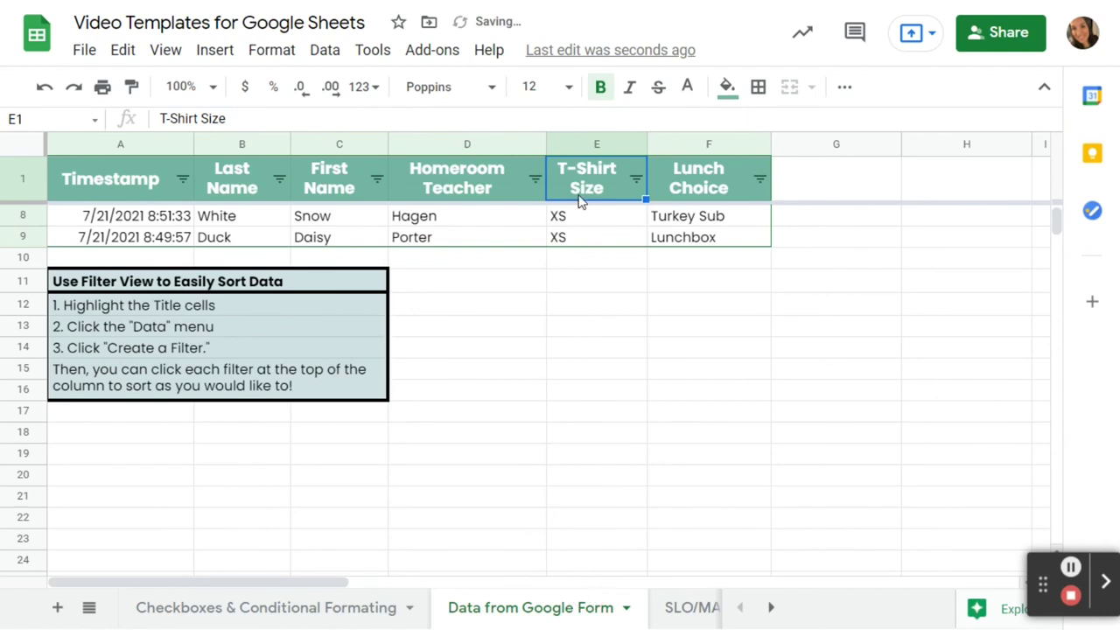
left_click(579, 284)
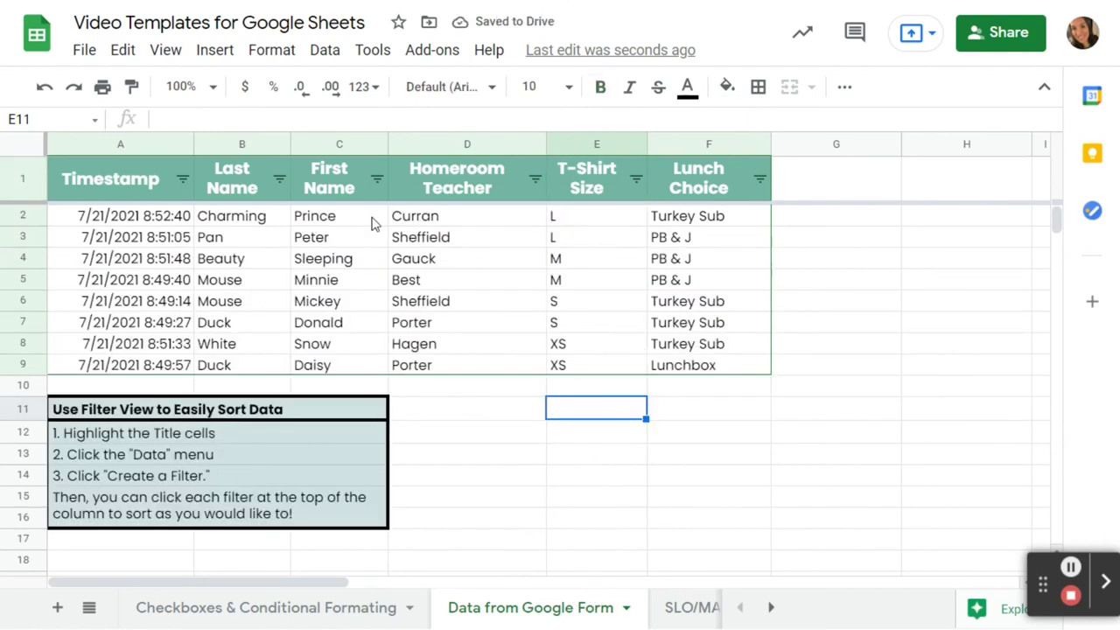
Step: Sort the form responses by the Homeroom Teacher column from A to Z
left_click(534, 180)
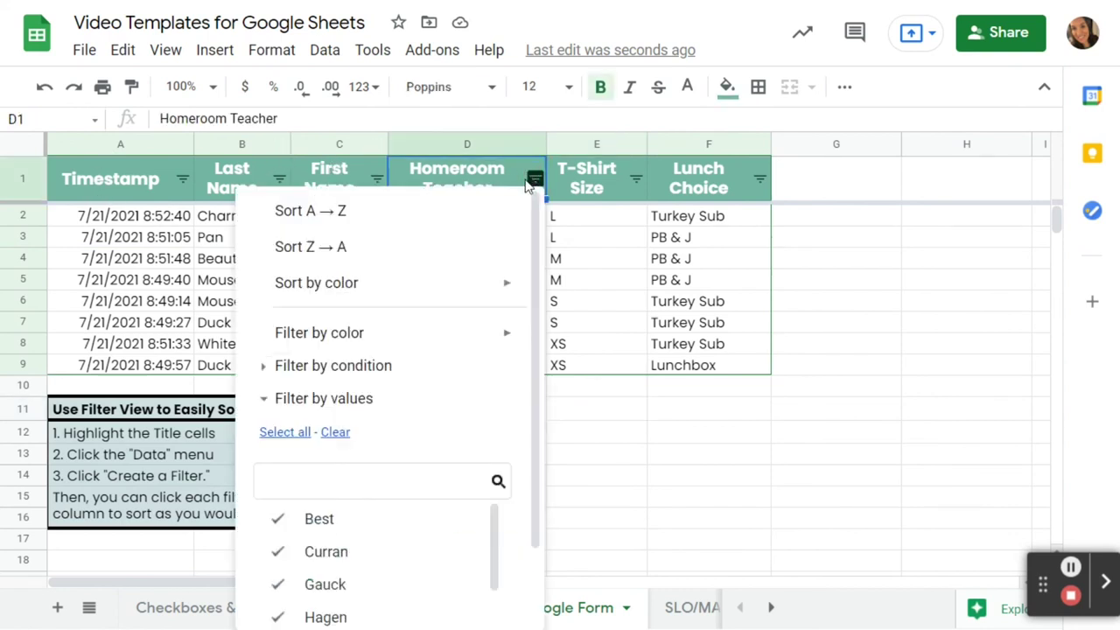
left_click(439, 218)
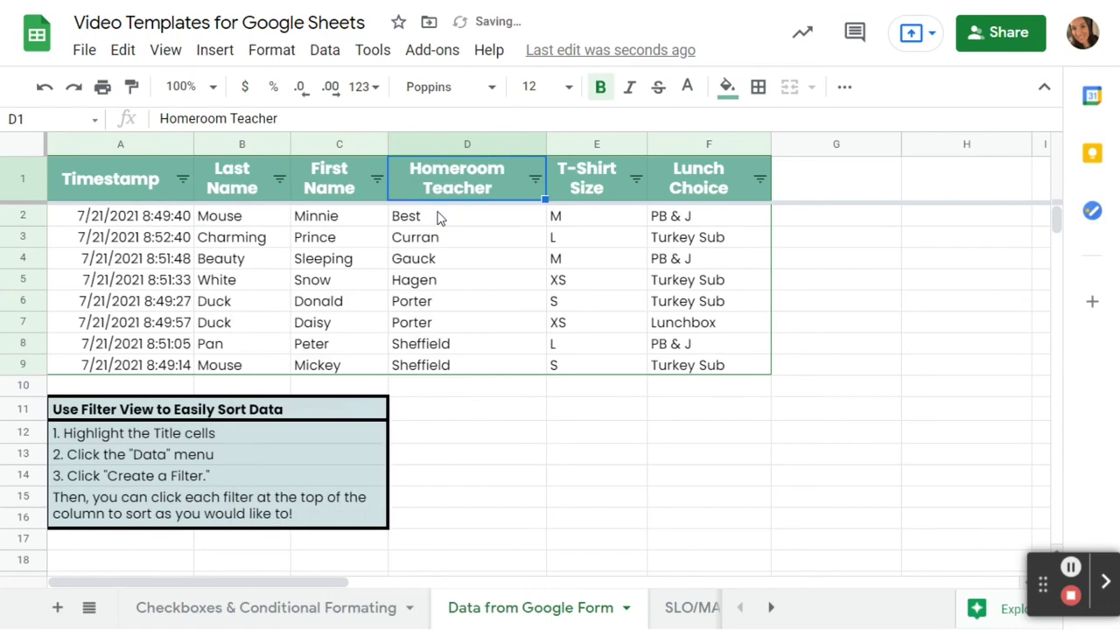